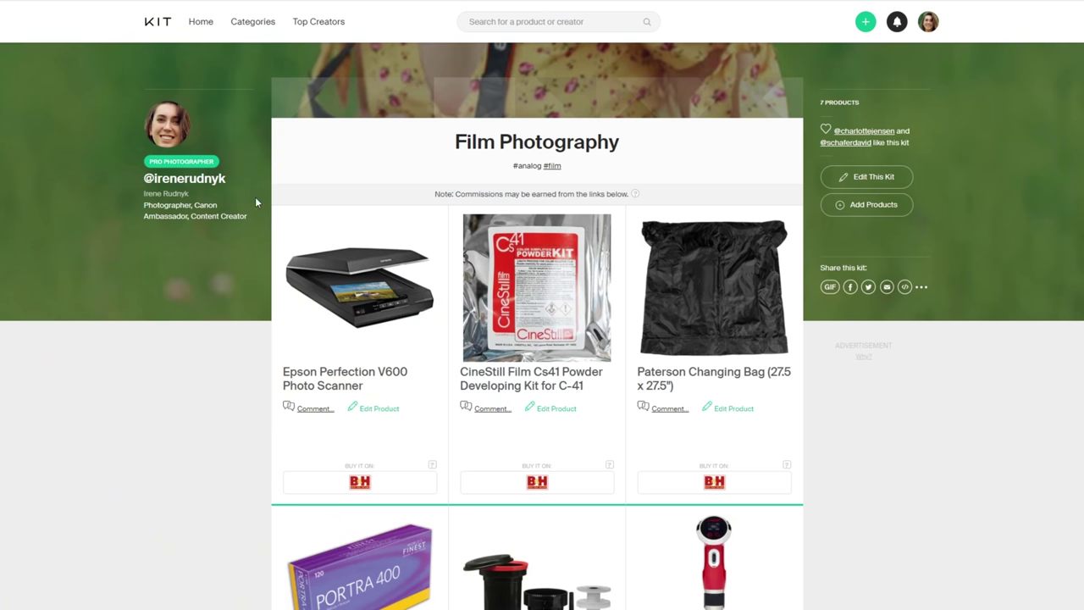
Look through the products in the Film Photography kit
scroll(232, 237, "down", 5)
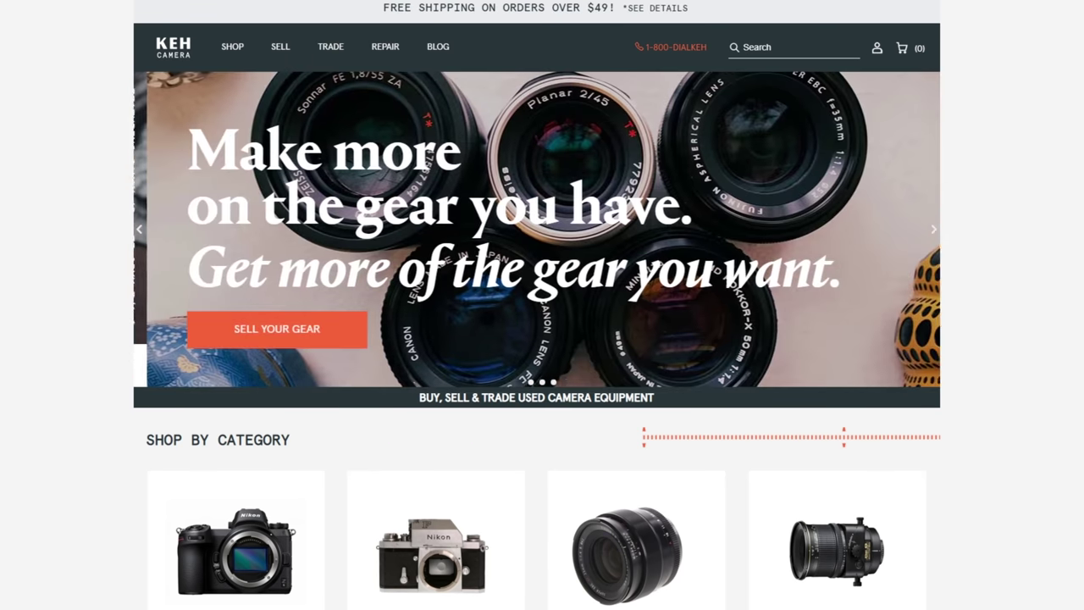
Open the used medium format lenses category on the KEH Camera site and look through its product listings
left_click(330, 46)
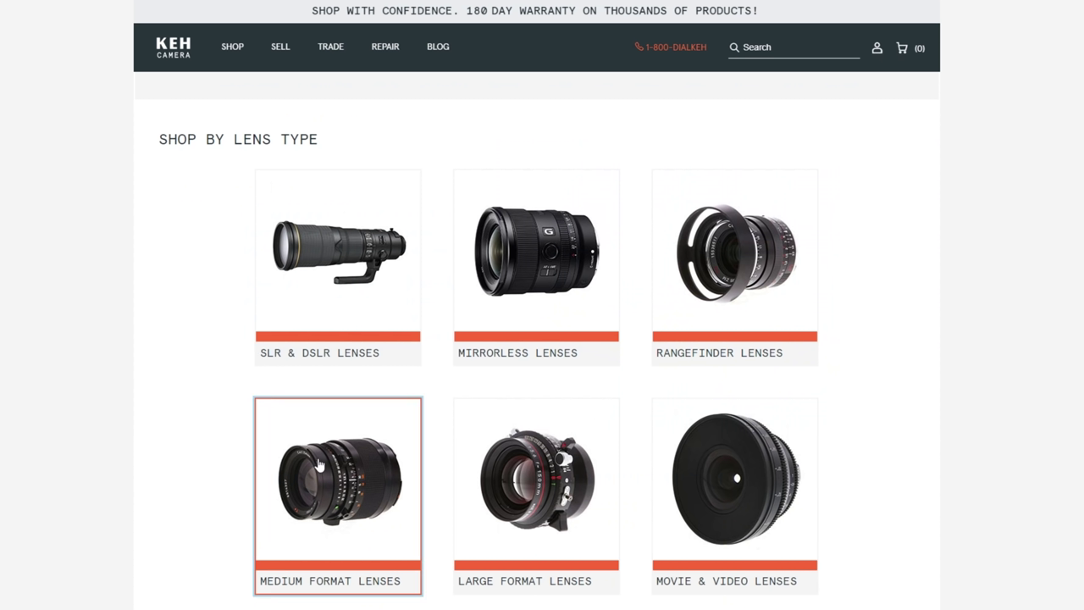
left_click(319, 465)
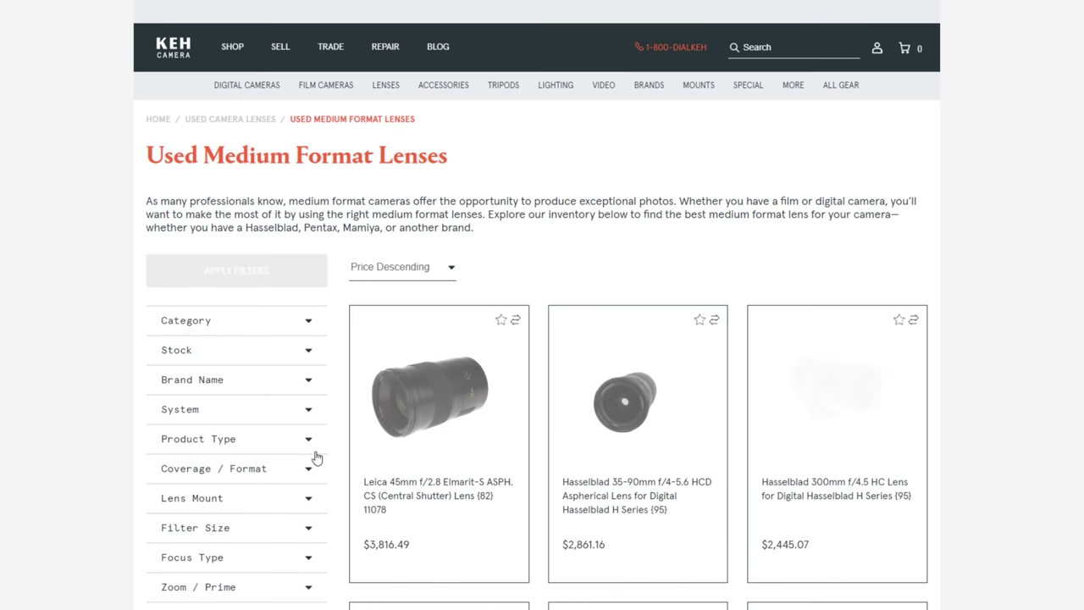
scroll(305, 437, "down", 7)
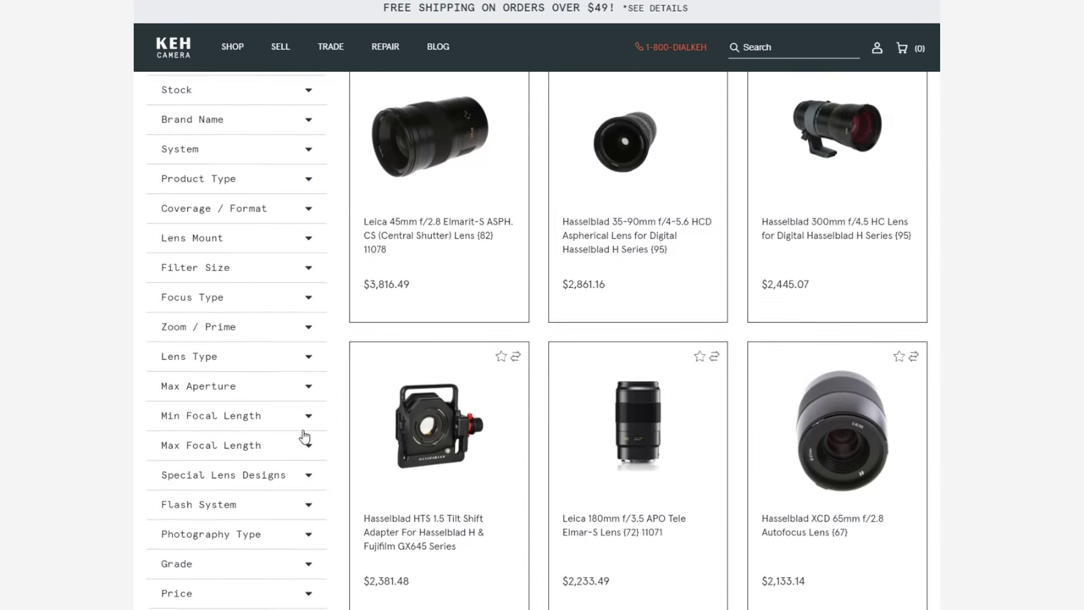
scroll(298, 435, "down", 5)
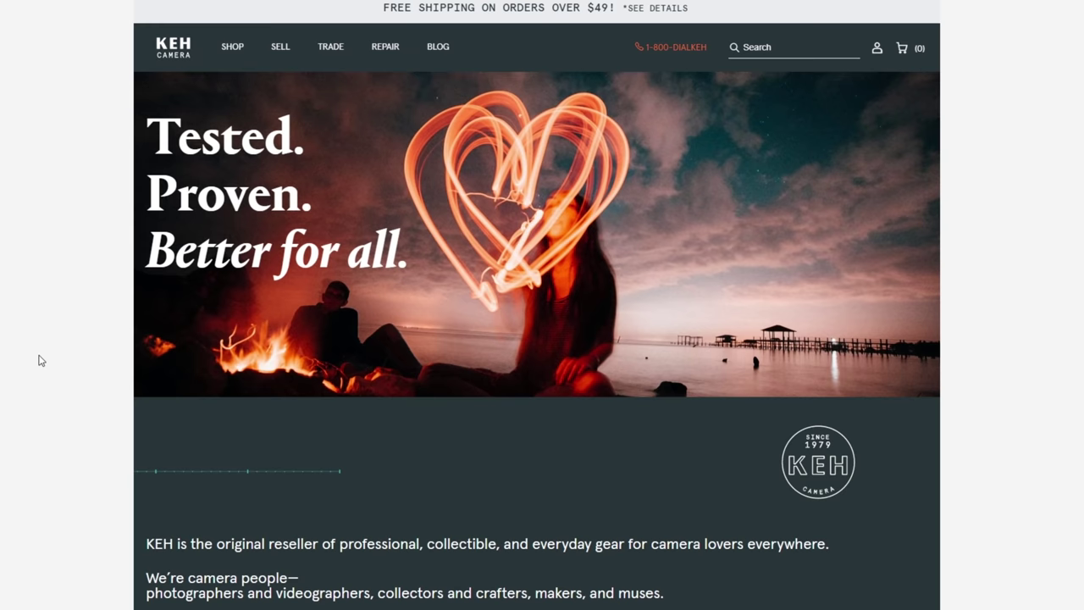
Read through KEH's company information, its buying benefits and the customer reviews
scroll(39, 359, "down", 7)
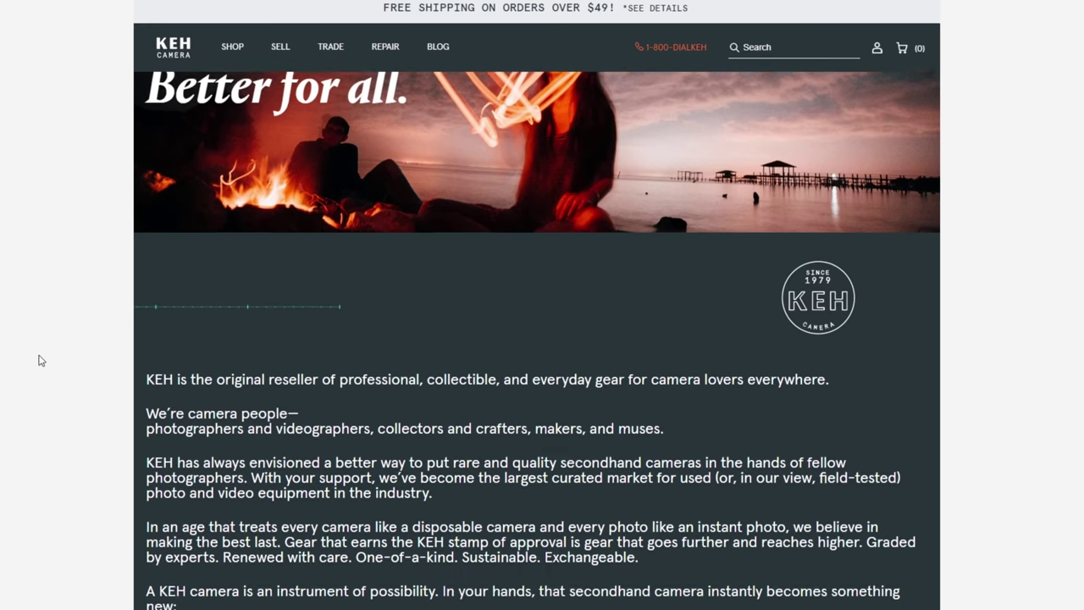
scroll(39, 360, "down", 7)
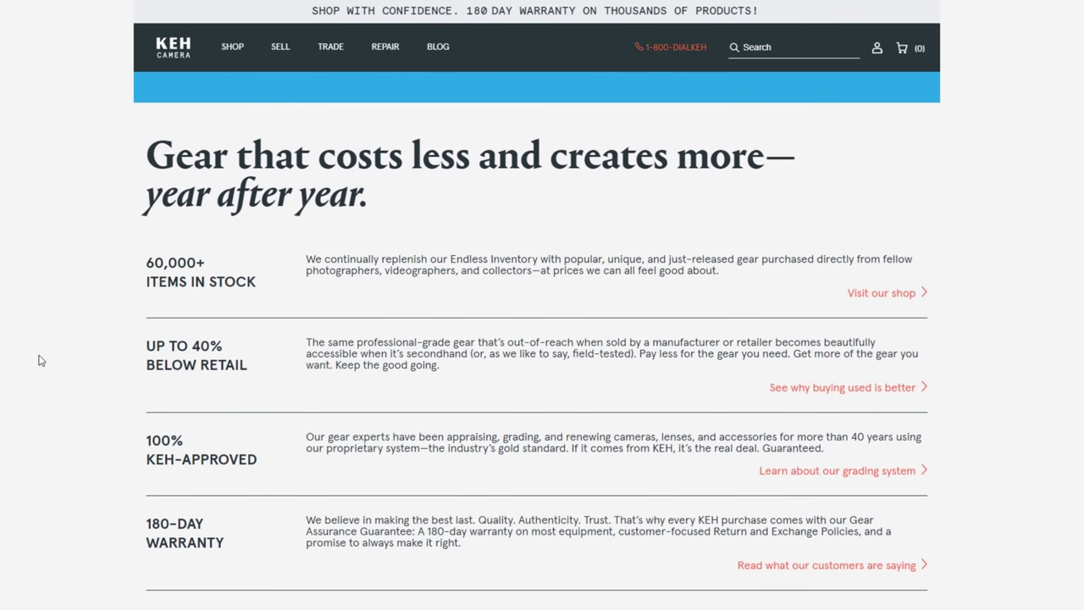
scroll(15, 356, "down", 10)
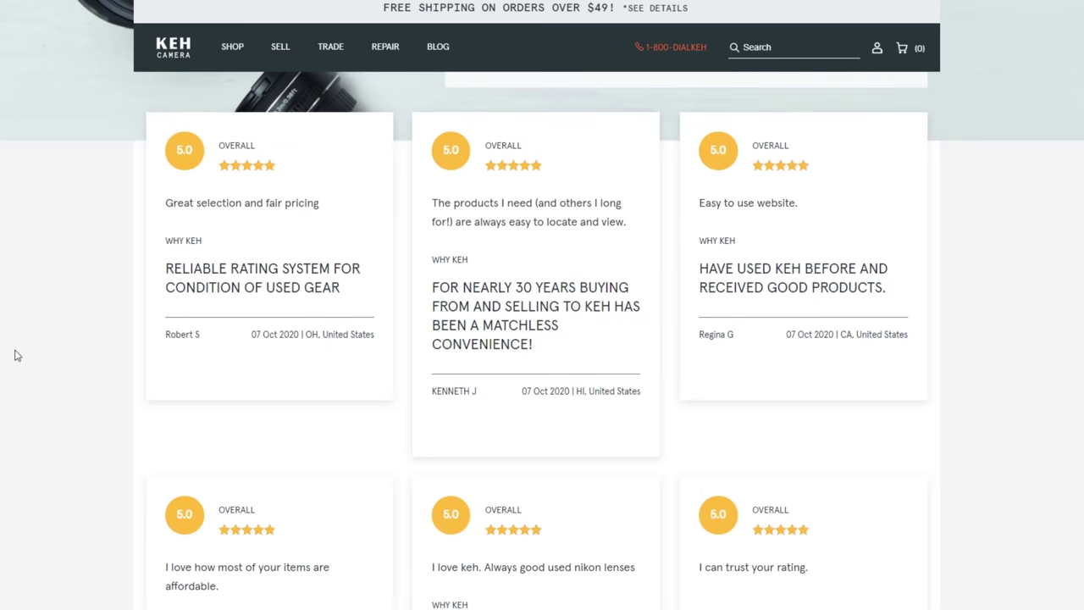
scroll(15, 355, "down", 5)
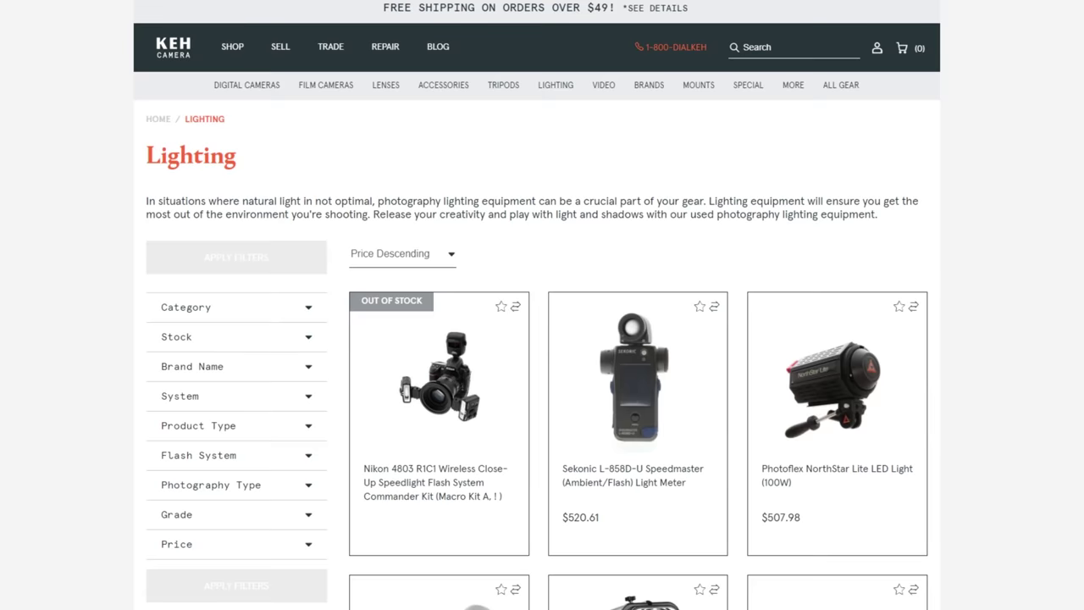
Look through the used lighting equipment listings and the general camera gear listings on KEH
scroll(537, 339, "down", 6)
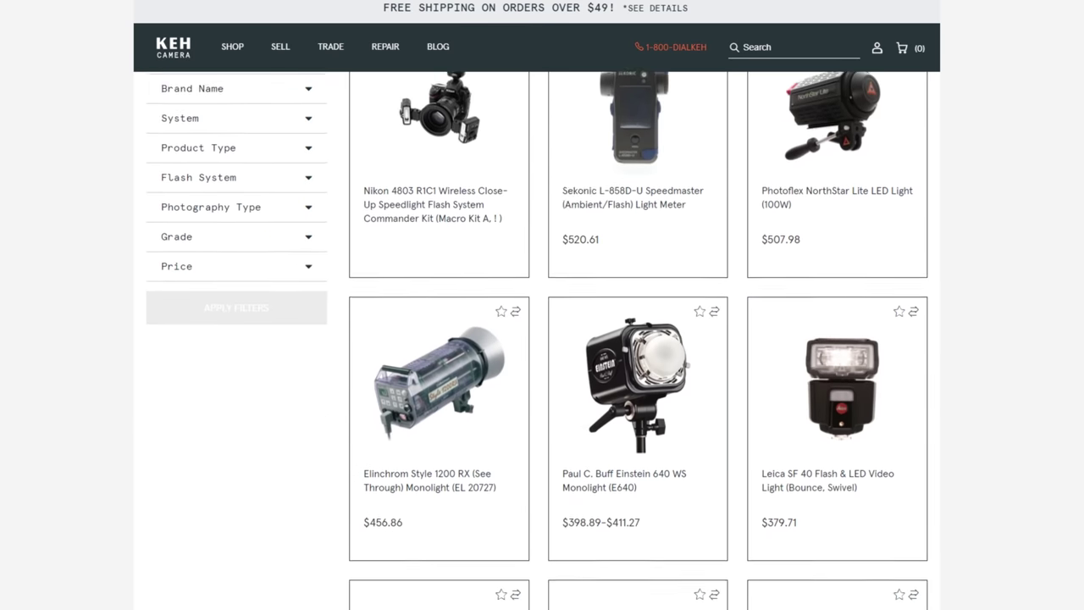
scroll(639, 339, "down", 5)
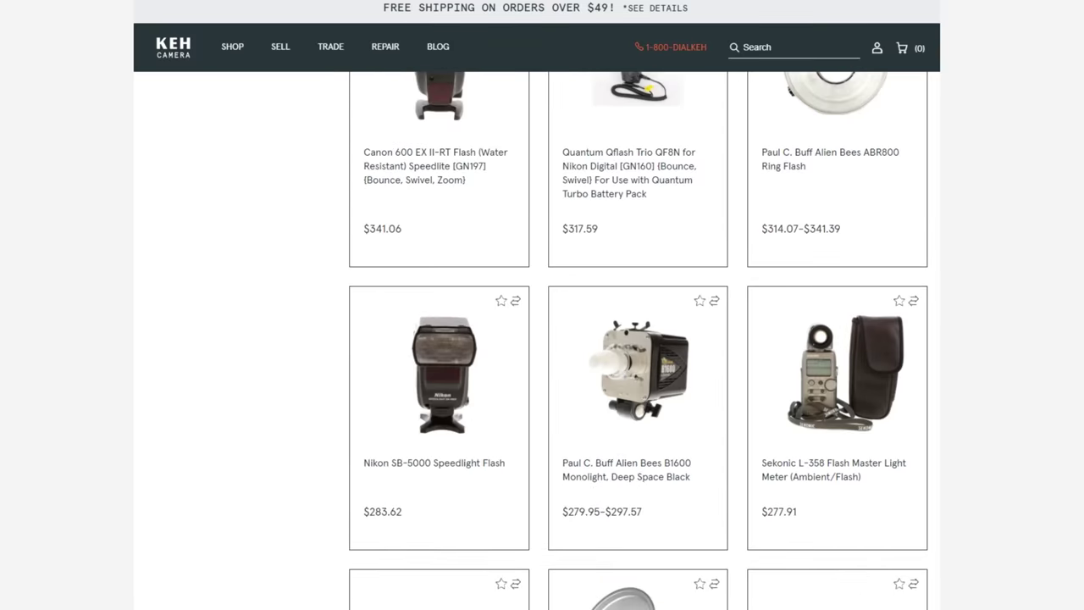
scroll(638, 339, "down", 4)
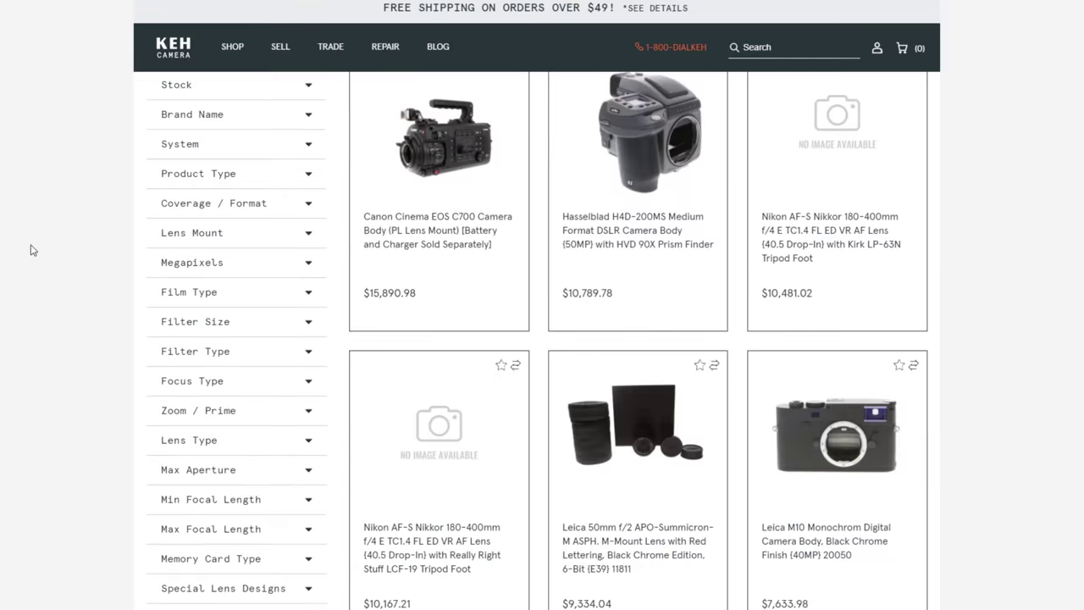
scroll(30, 250, "down", 9)
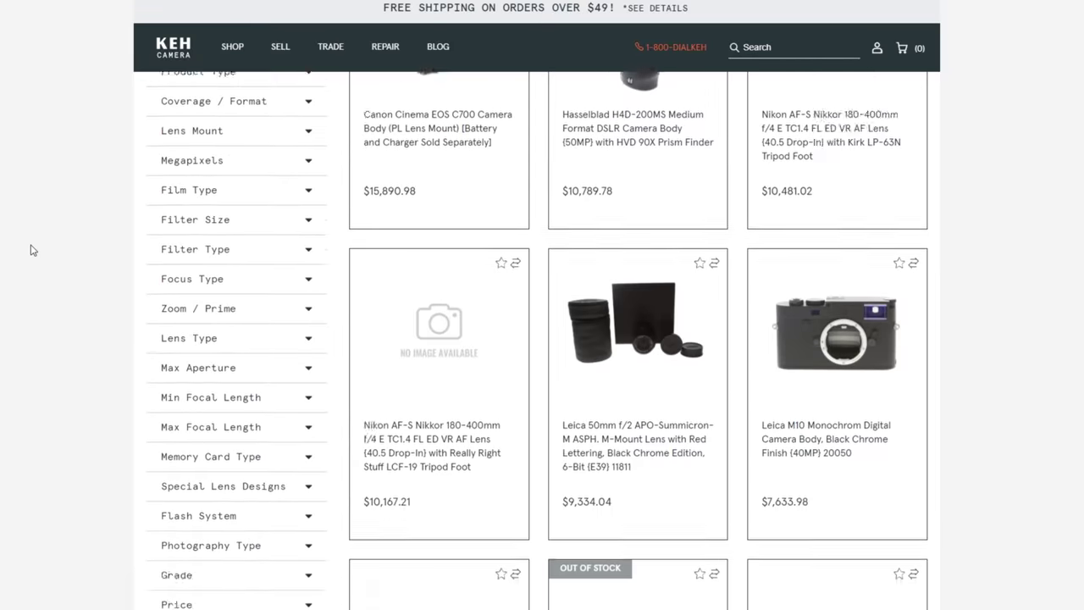
scroll(30, 250, "down", 11)
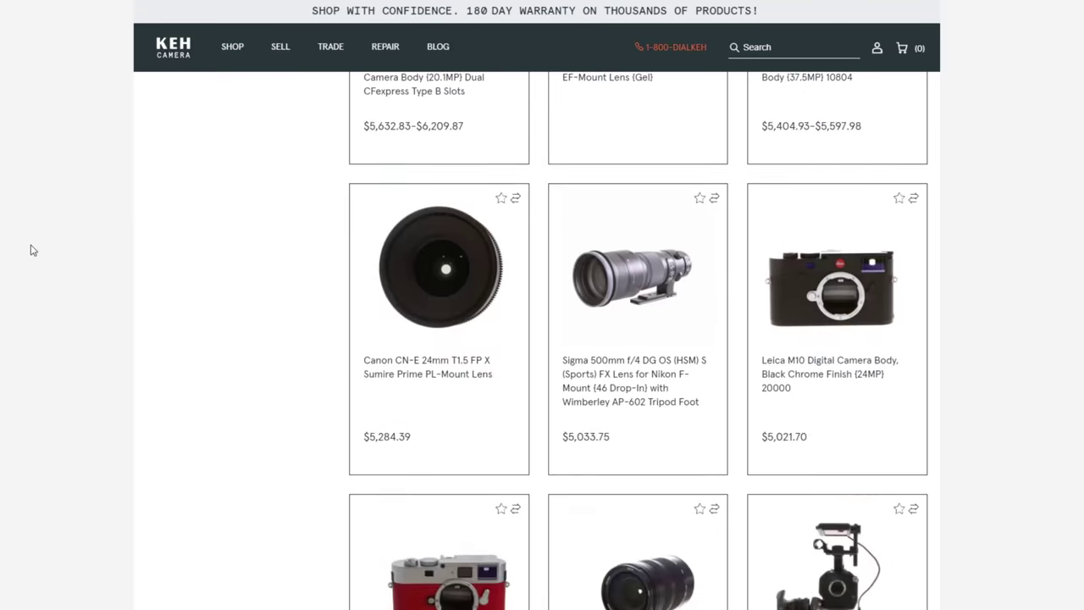
scroll(31, 249, "down", 4)
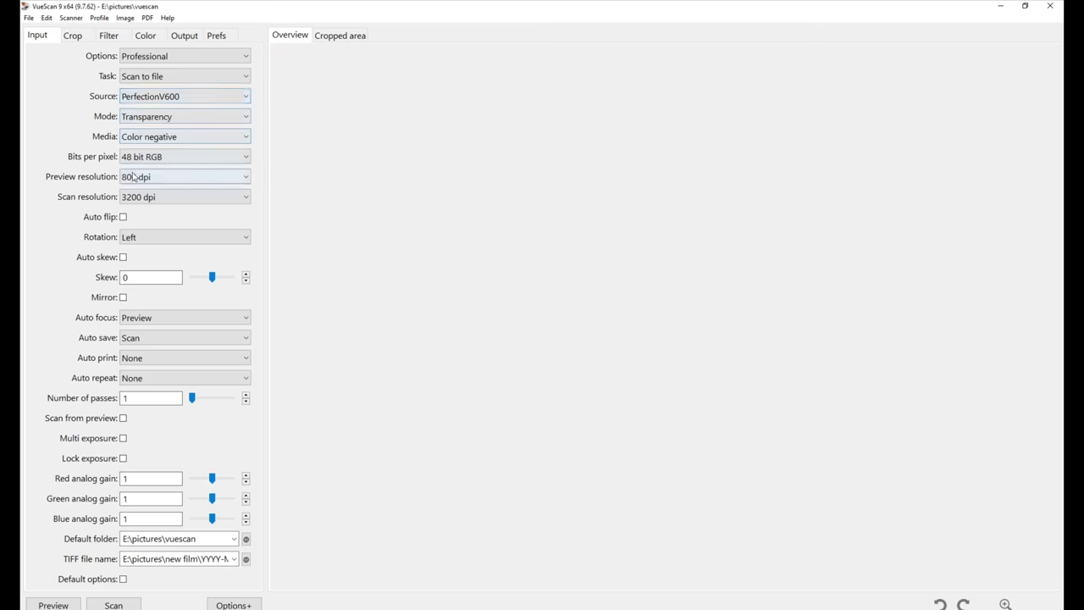
Switch to VueScan, check the output file settings, and run a preview scan of the film strip from the input settings
left_click(187, 37)
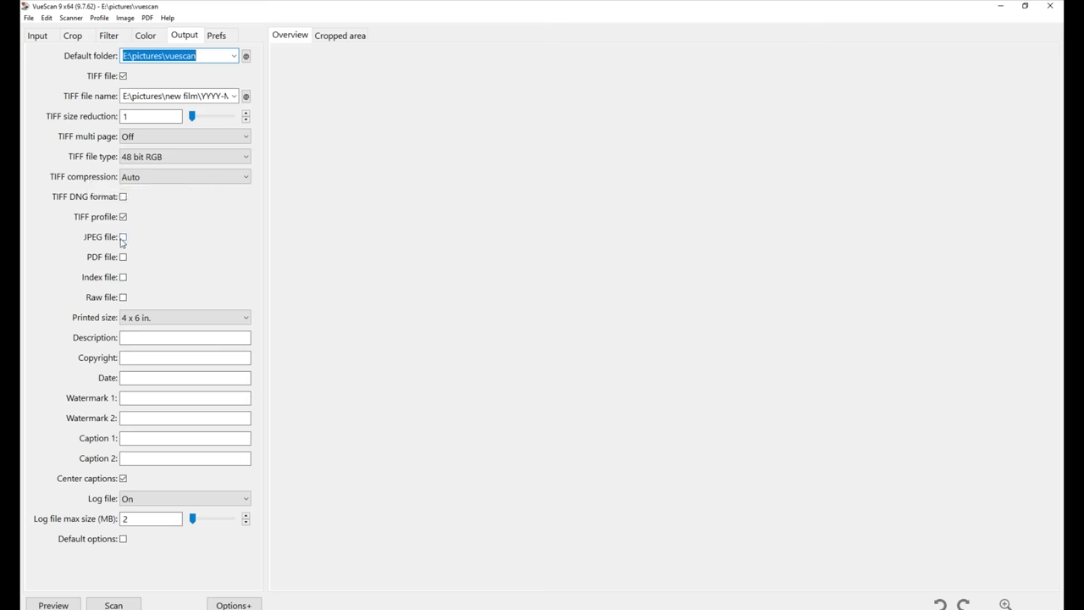
left_click(40, 39)
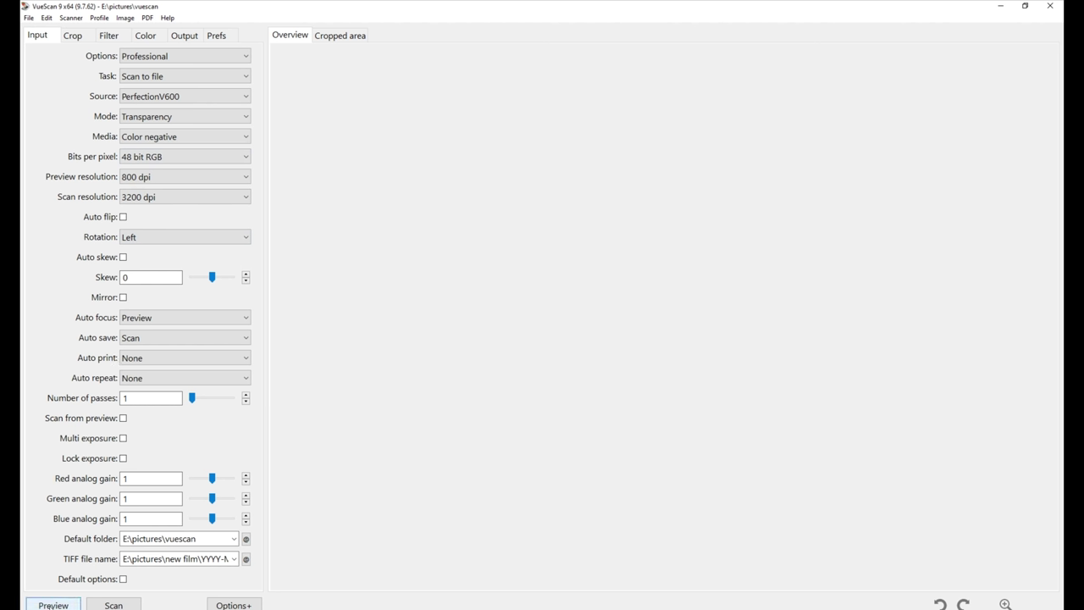
left_click(52, 604)
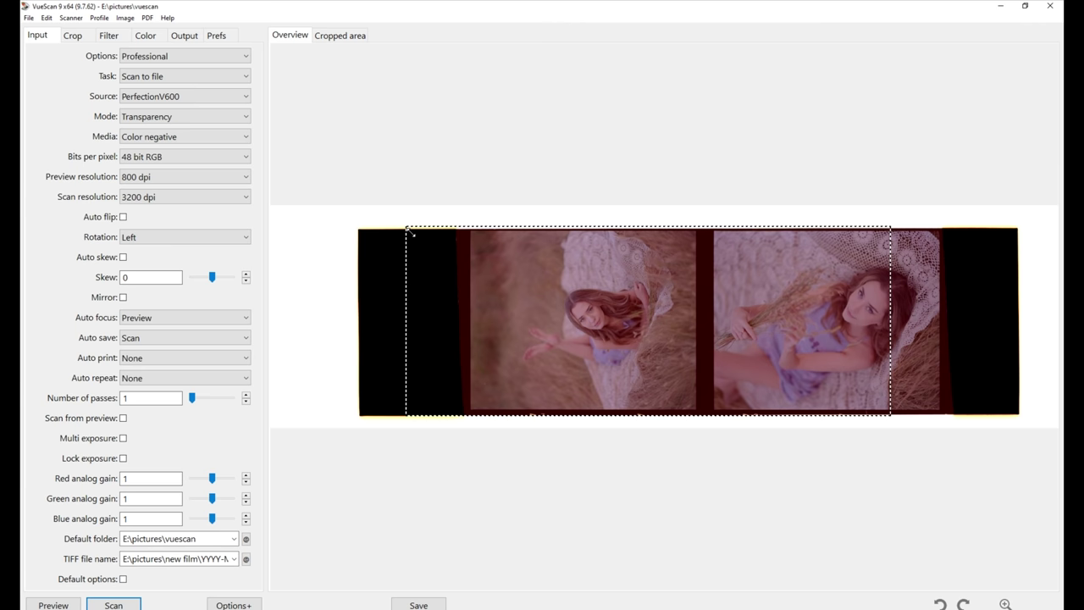
Resize the crop selection in the preview so that it tightly encloses both exposed frames of the film strip
left_click_drag(408, 230, 467, 231)
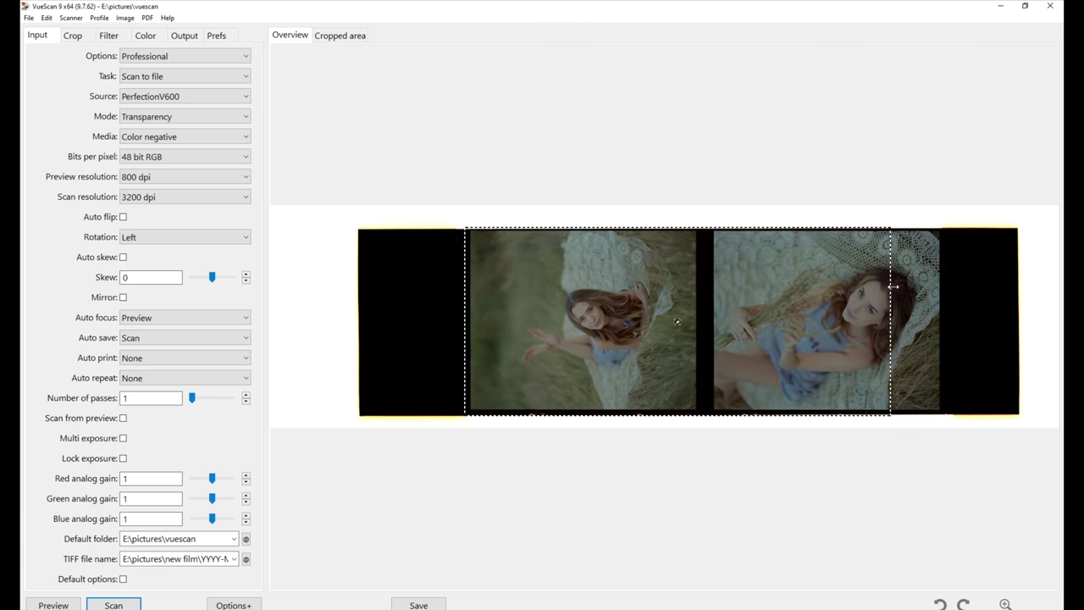
left_click_drag(892, 286, 948, 288)
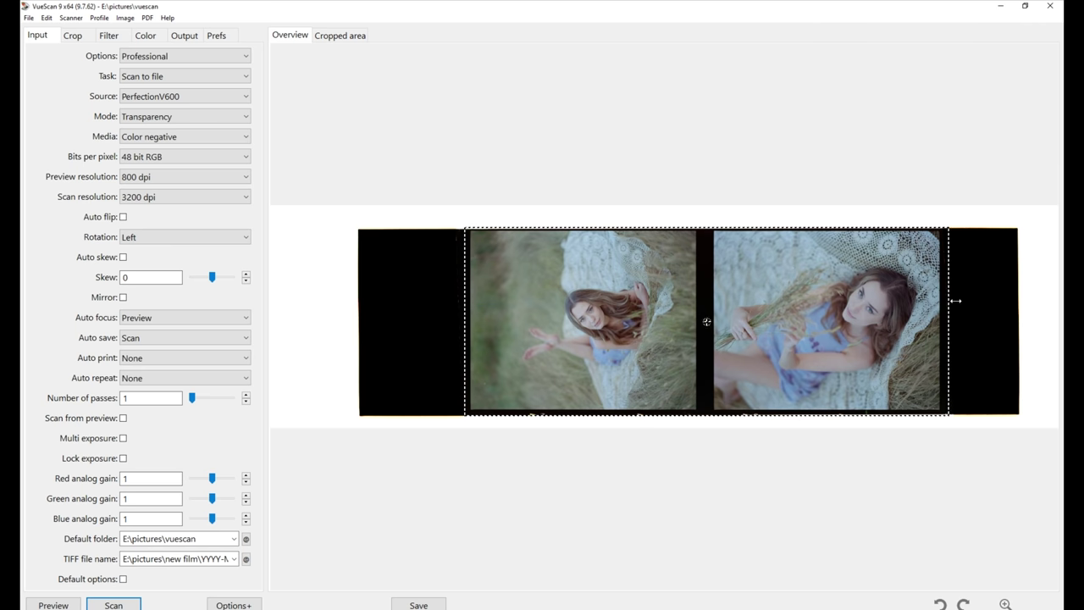
left_click_drag(955, 300, 702, 301)
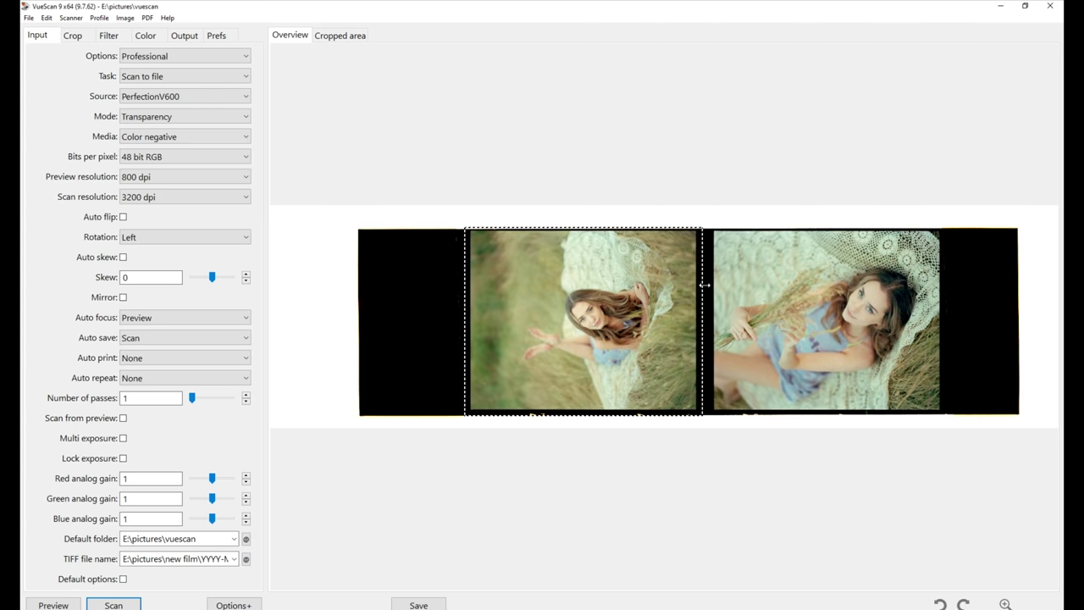
left_click_drag(704, 285, 950, 298)
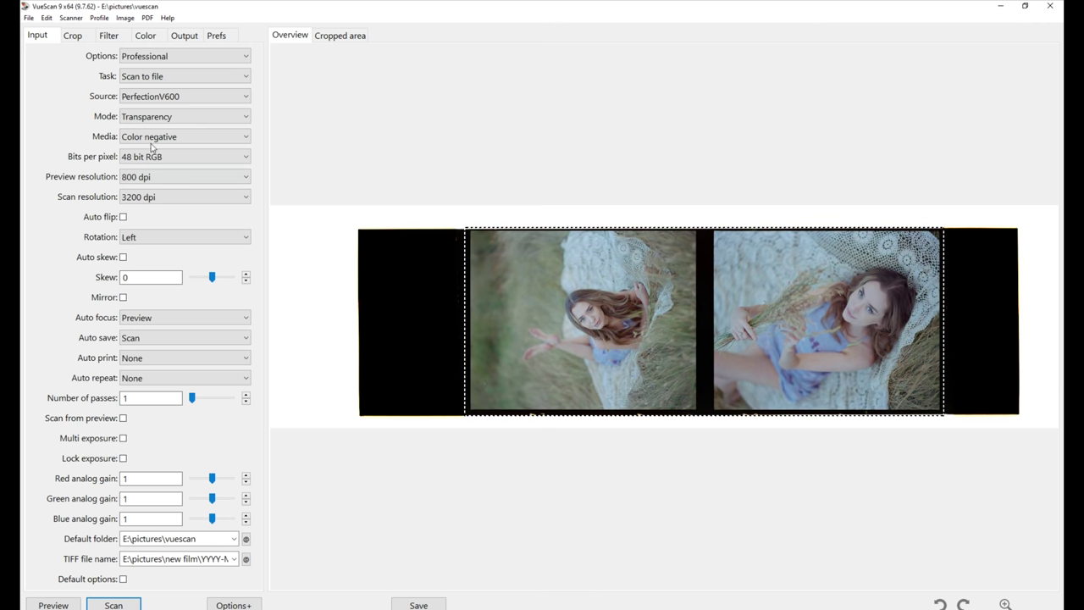
Open the color correction settings for the scan
left_click(145, 37)
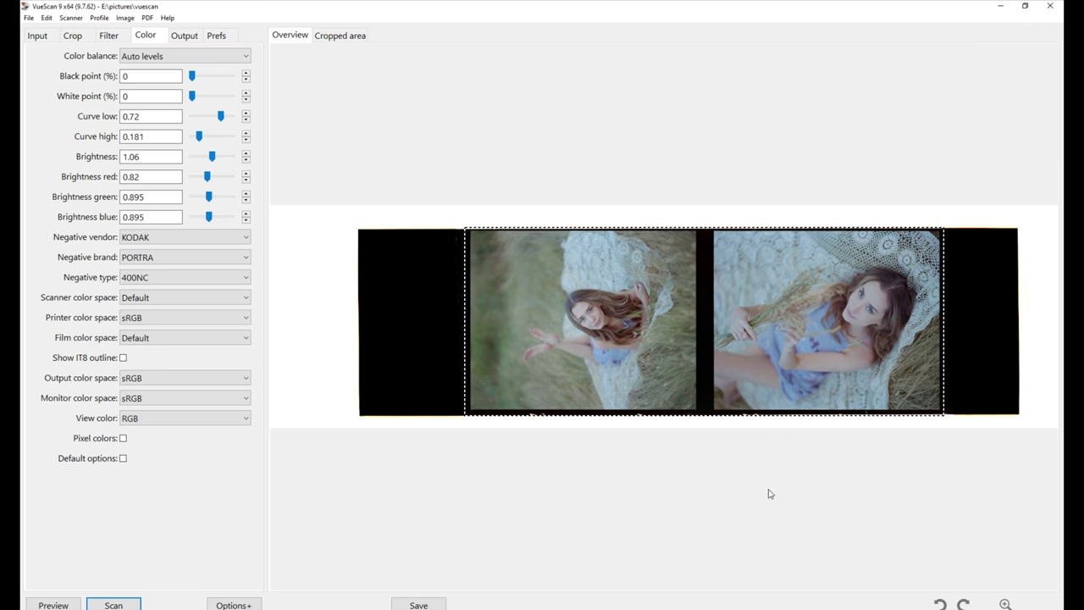
Rotate the preview clockwise through a full turn in 90-degree increments
left_click(964, 602)
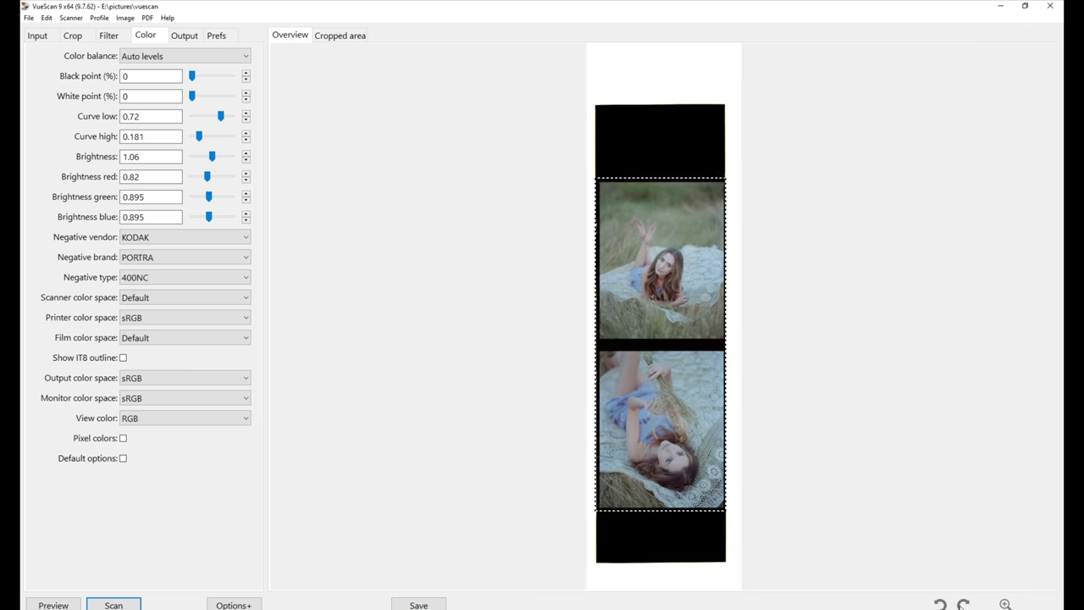
left_click(964, 602)
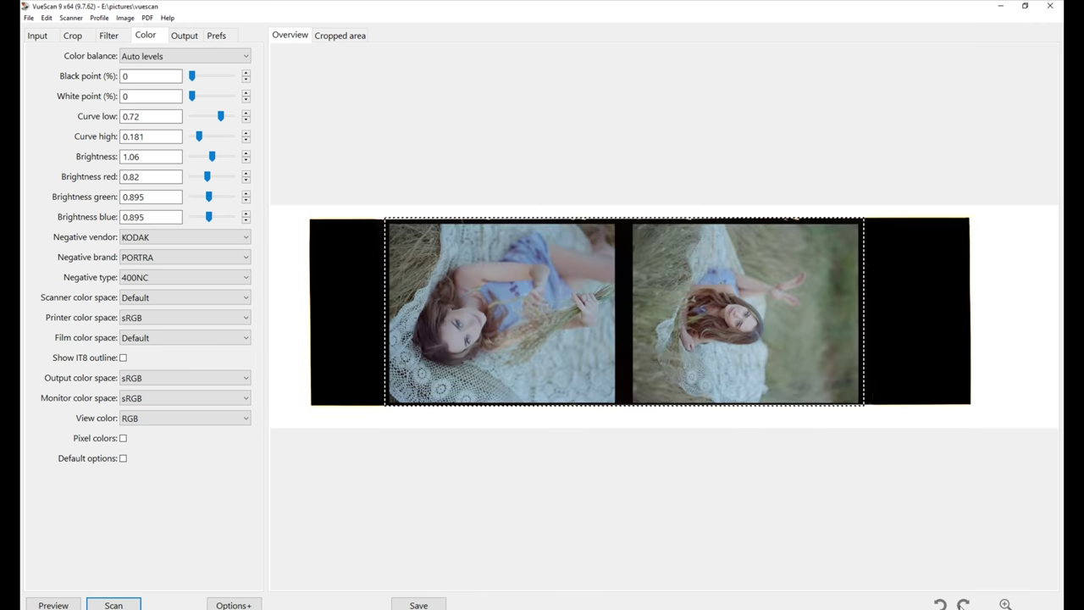
left_click(964, 602)
left_click(963, 602)
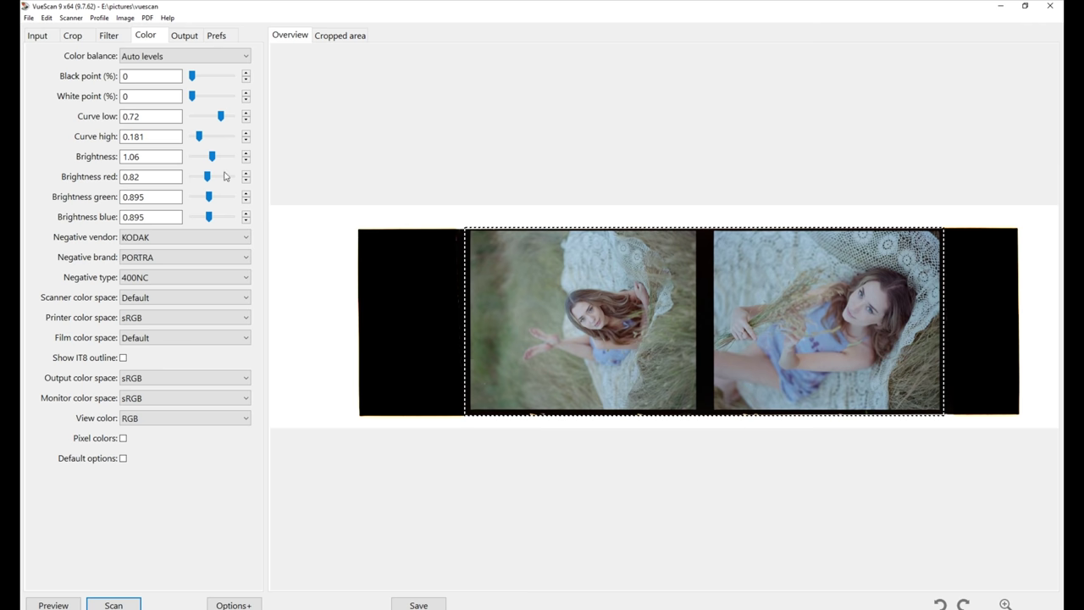
Test a higher Brightness blue value, and reduce it to 0.715 to warm the preview colors
left_click(246, 214)
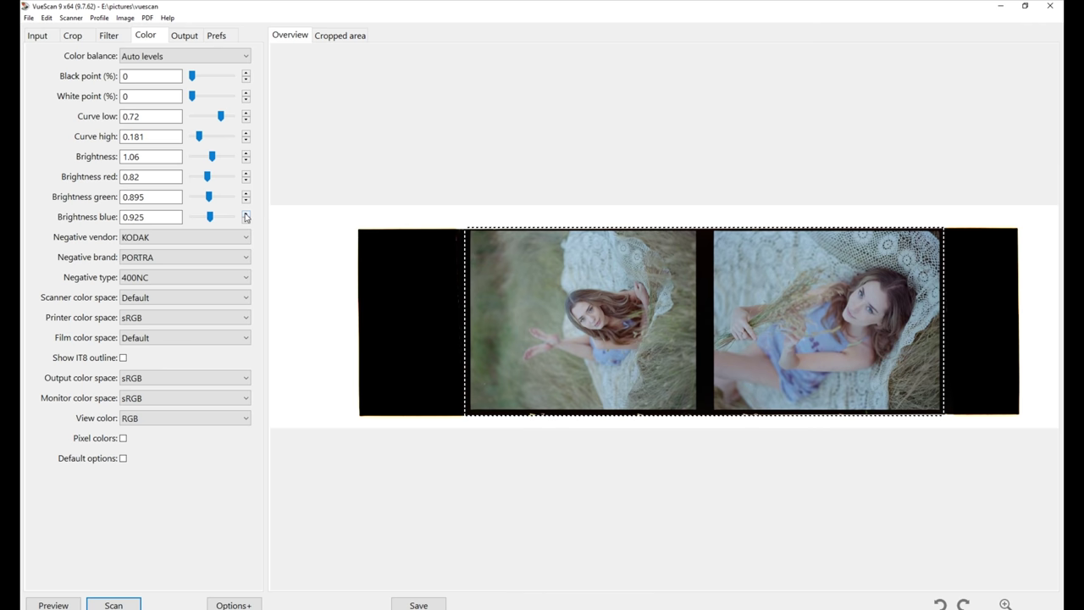
left_click(246, 214)
left_click(245, 214)
left_click(245, 220)
left_click(245, 220)
left_click(246, 220)
left_click(245, 220)
left_click(245, 220)
left_click(245, 221)
left_click(246, 220)
left_click(246, 220)
left_click(245, 220)
left_click(245, 220)
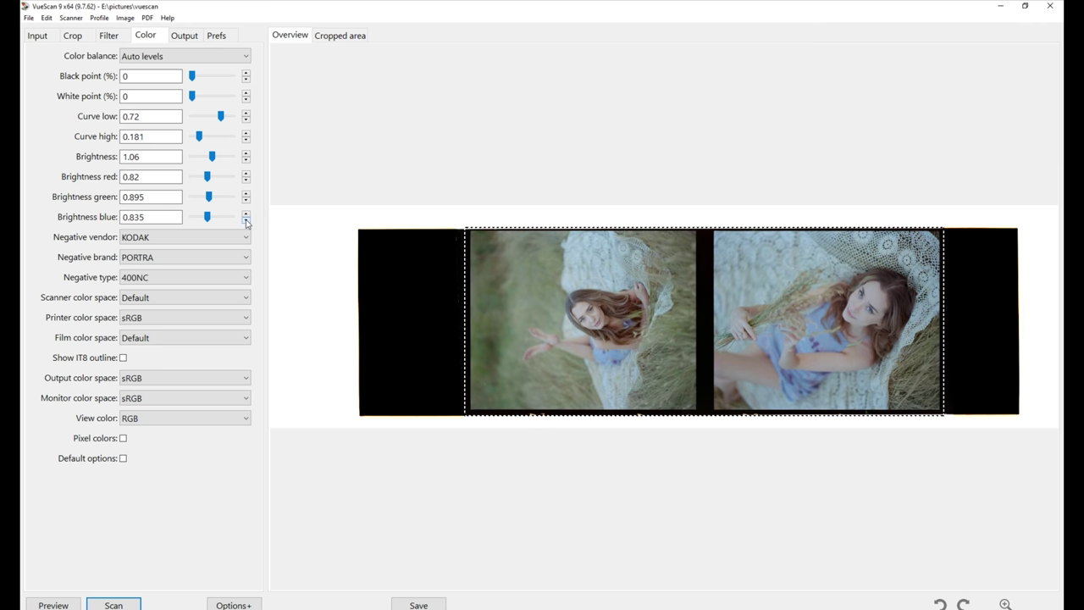
left_click(245, 221)
left_click(245, 221)
left_click(246, 220)
left_click(246, 221)
left_click(246, 220)
left_click(245, 220)
left_click(245, 220)
Set Brightness green to 0.835 and Brightness blue to 0.685
left_click(245, 201)
left_click(246, 201)
left_click(245, 200)
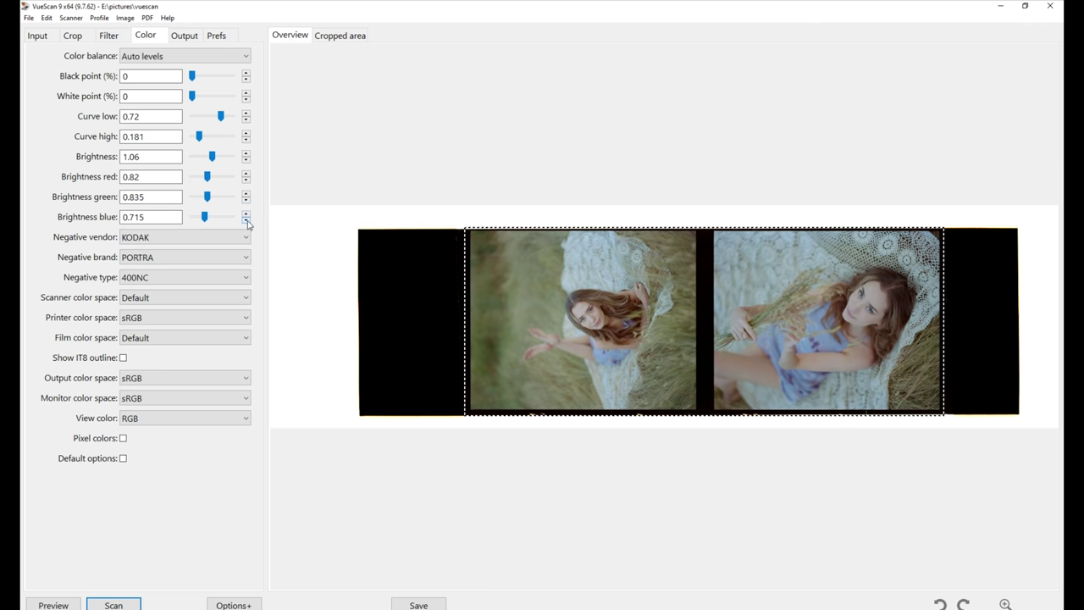
left_click(246, 221)
Set Curve high to 0.001, Curve low to 0.51 and the overall Brightness to 1
mouse_move(200, 135)
left_mouse_down()
mouse_move(243, 146)
mouse_move(185, 139)
left_mouse_up()
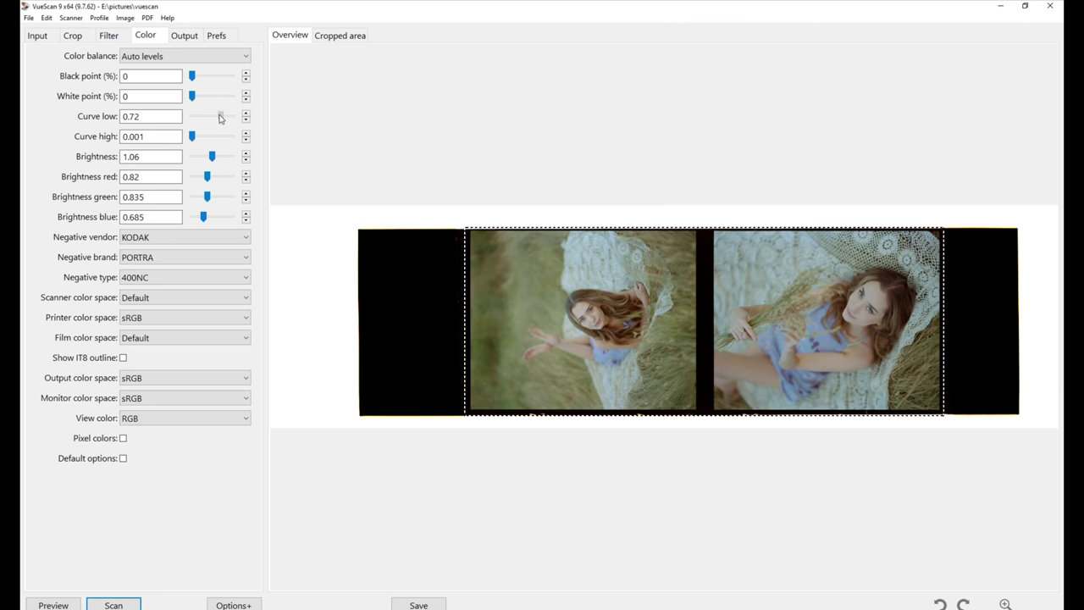
left_click_drag(221, 116, 203, 117)
Try the 400VC negative type for the Kodak Portra film and switch it back to 400NC
left_click(138, 278)
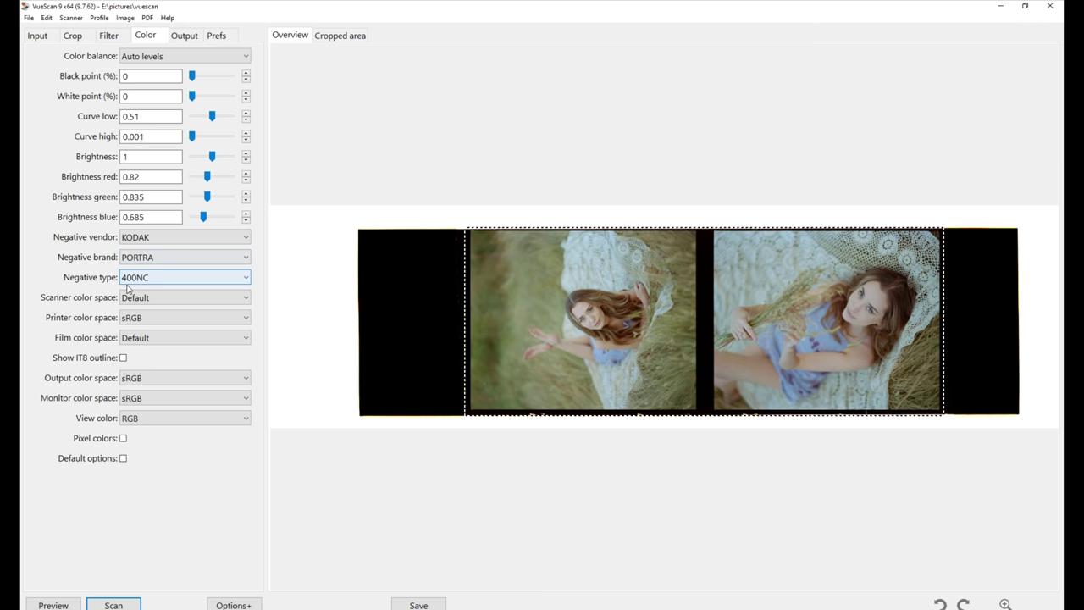
left_click(127, 284)
left_click(133, 327)
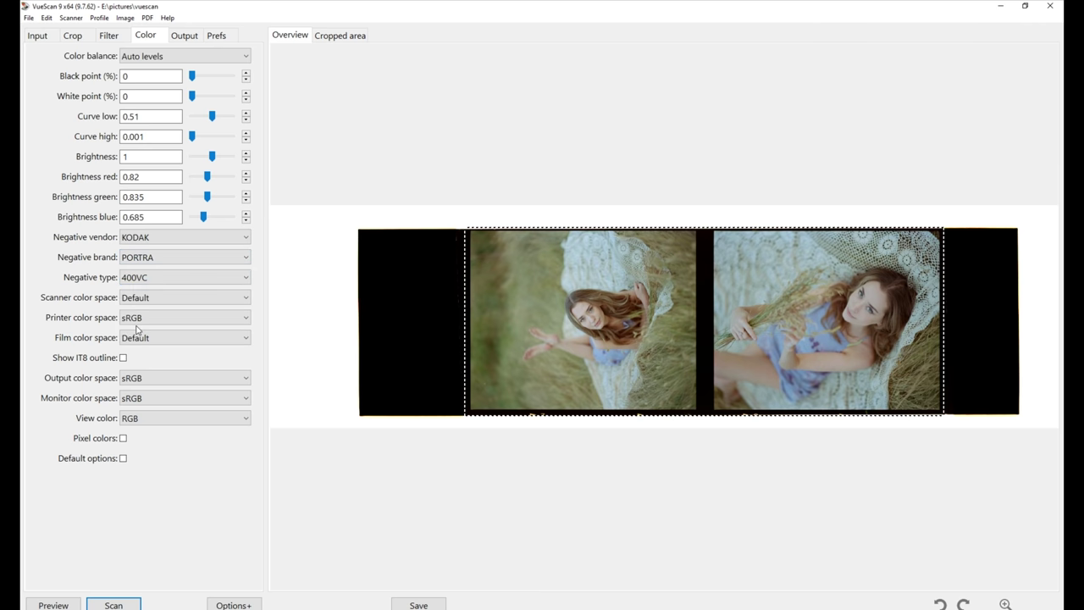
left_click(137, 278)
left_click(134, 314)
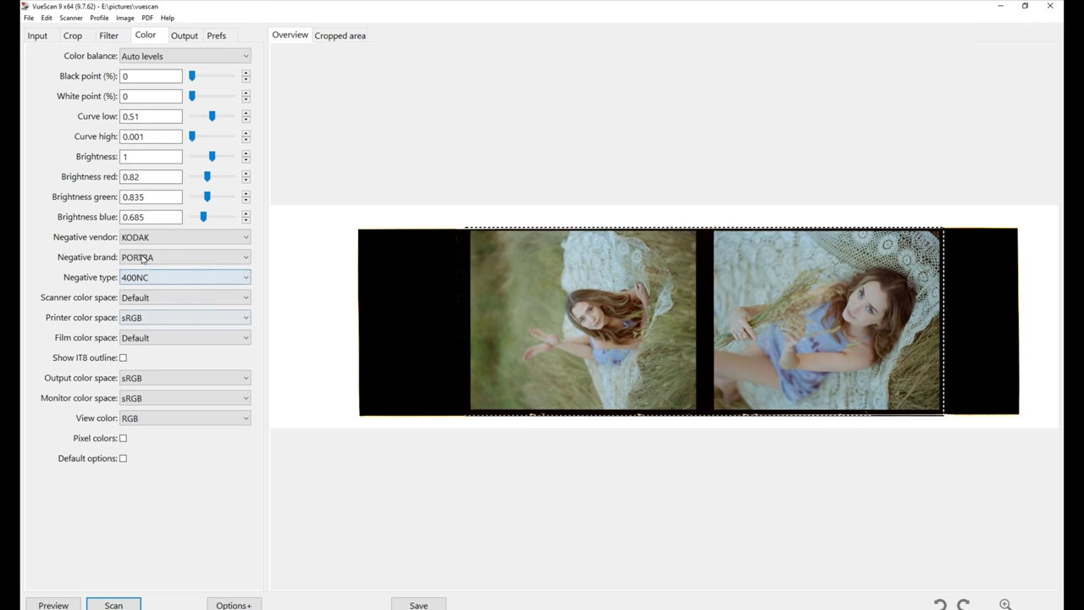
Change the Kodak negative brand to EKTAR
left_click(142, 256)
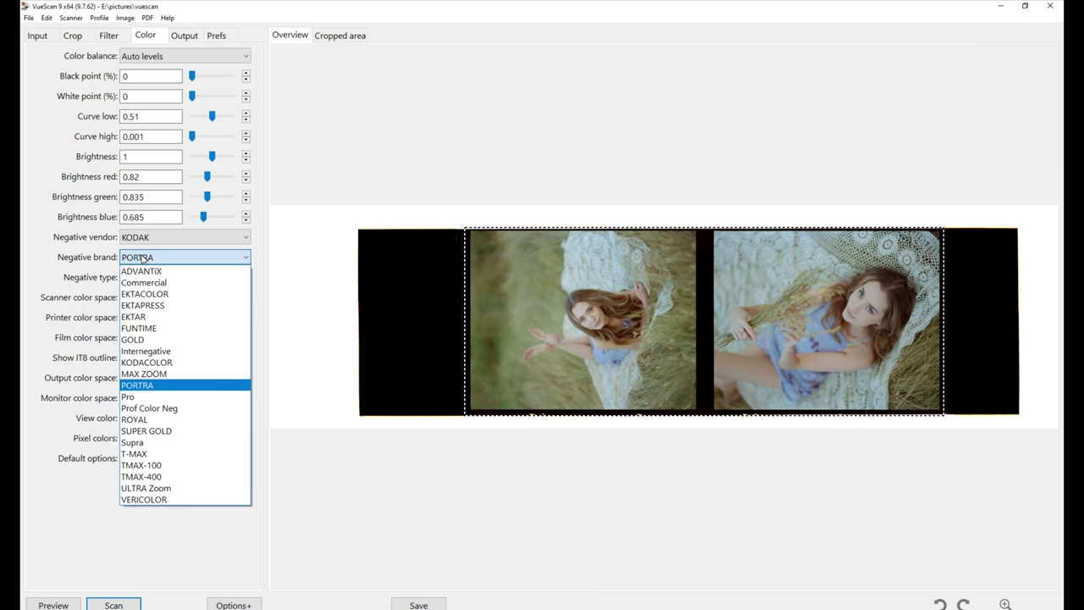
left_click(135, 316)
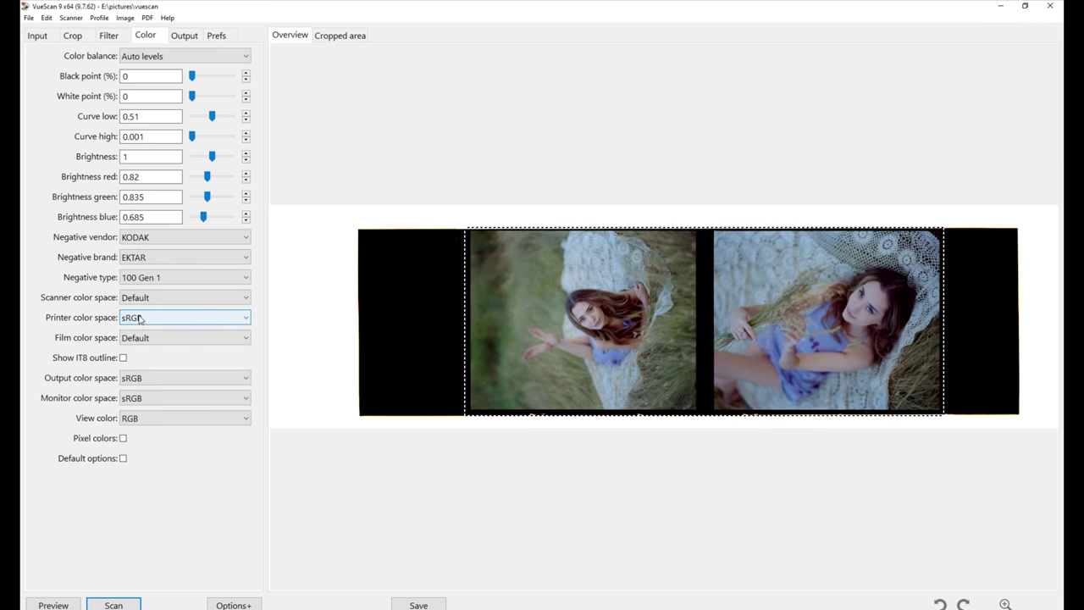
Try the GOLD negative brand for the Kodak film
left_click(153, 258)
left_click(154, 339)
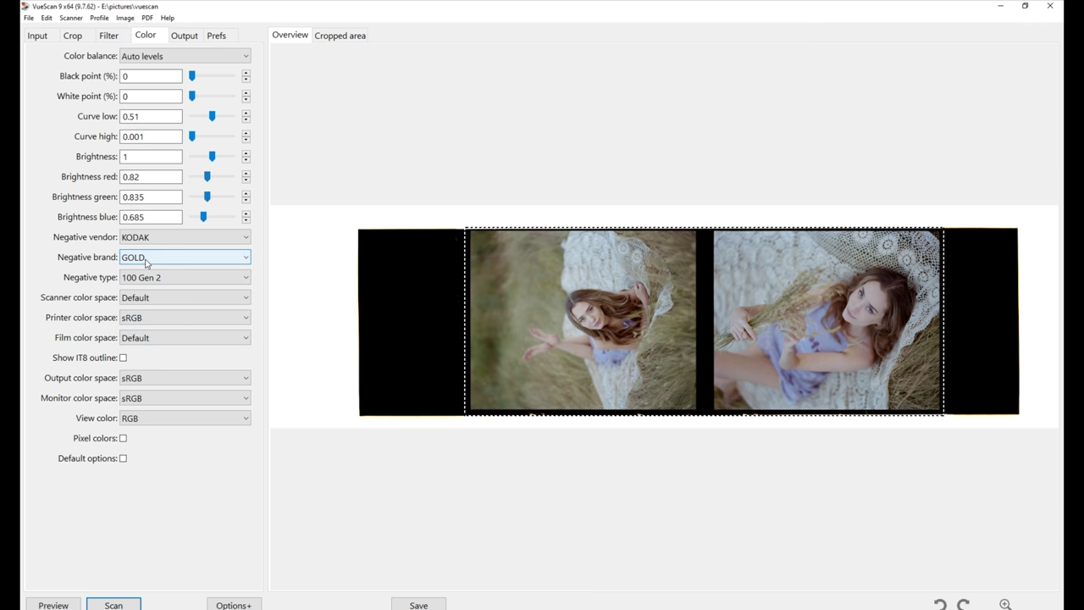
Set the Kodak negative brand to PORTRA and scan the cropped frames
left_click(146, 263)
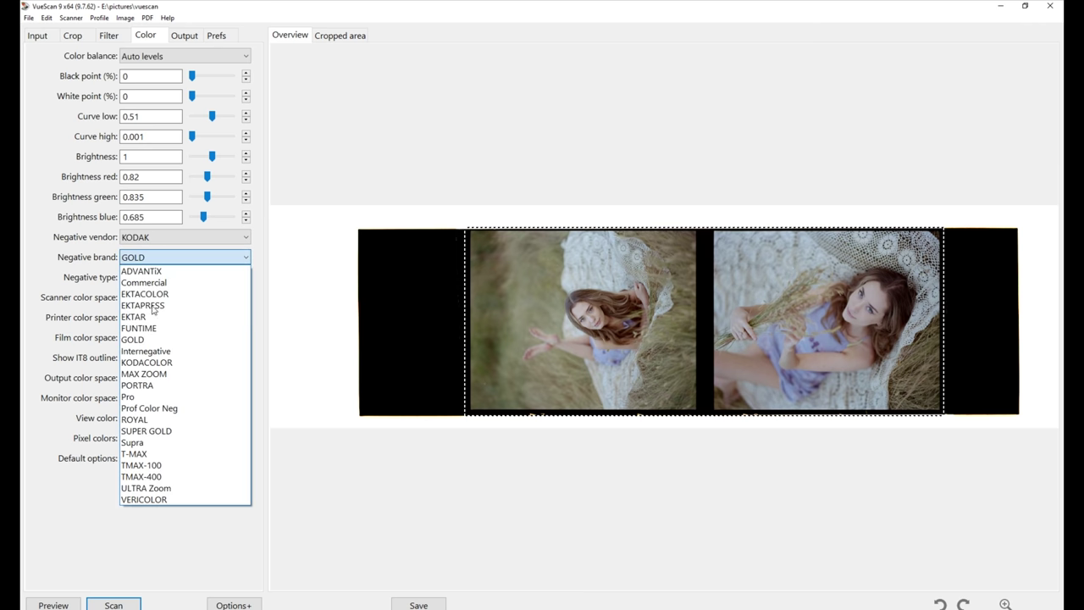
left_click(146, 386)
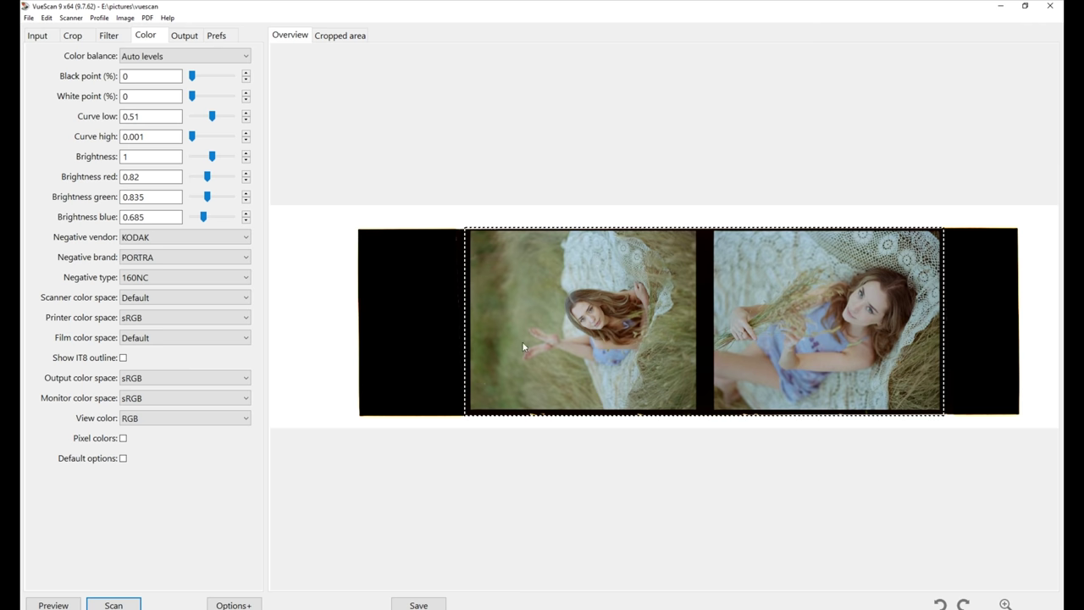
left_click(113, 604)
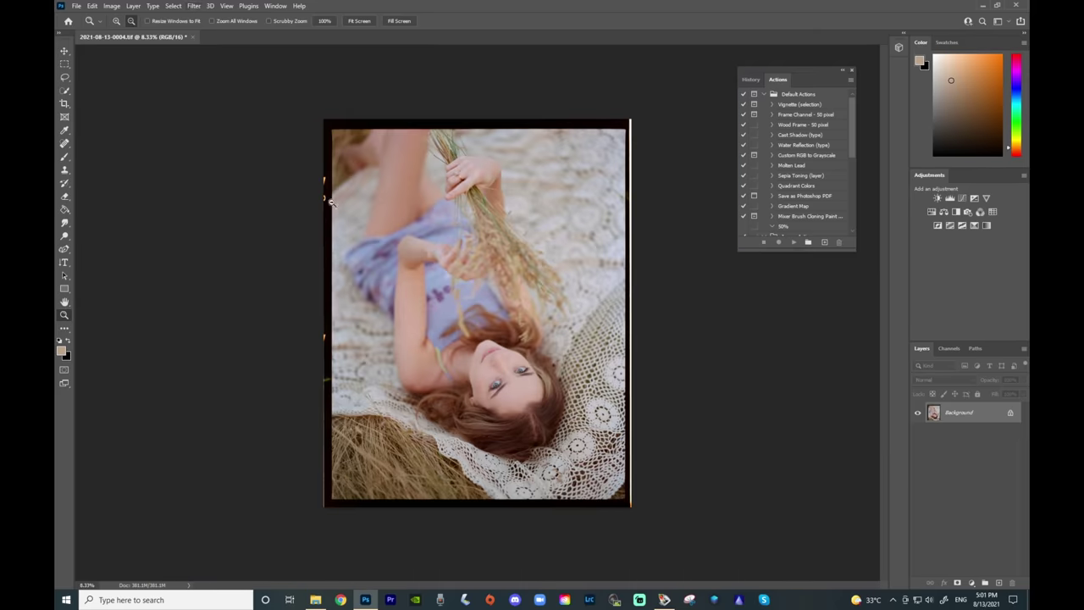
In Photoshop, remove the light marks along the scan's left black border with a Content-Aware fill at 100% opacity
key("shift+ctrl+r")
left_click(925, 32)
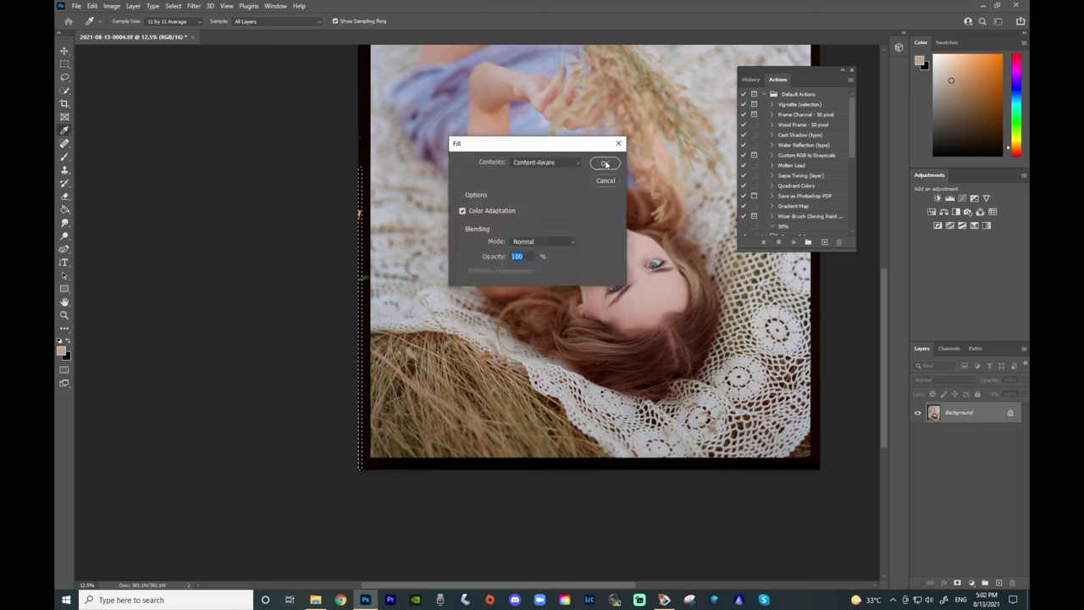
left_click(604, 164)
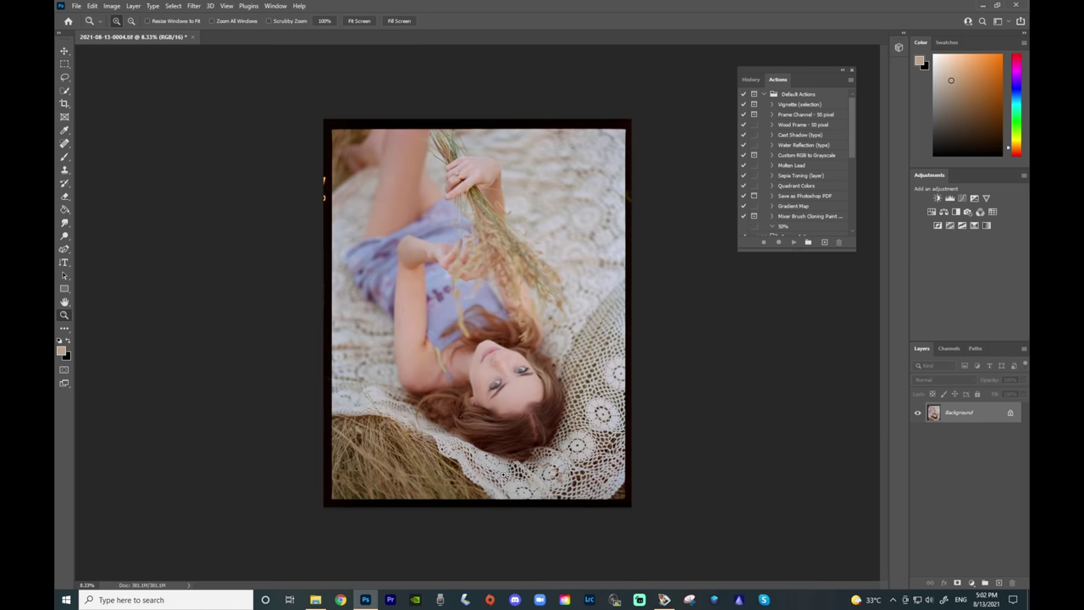
Fine-tune the scanned portrait with a slight slider adjustment in the Camera Raw Filter
key("shift+ctrl+a")
left_click_drag(717, 198, 708, 198)
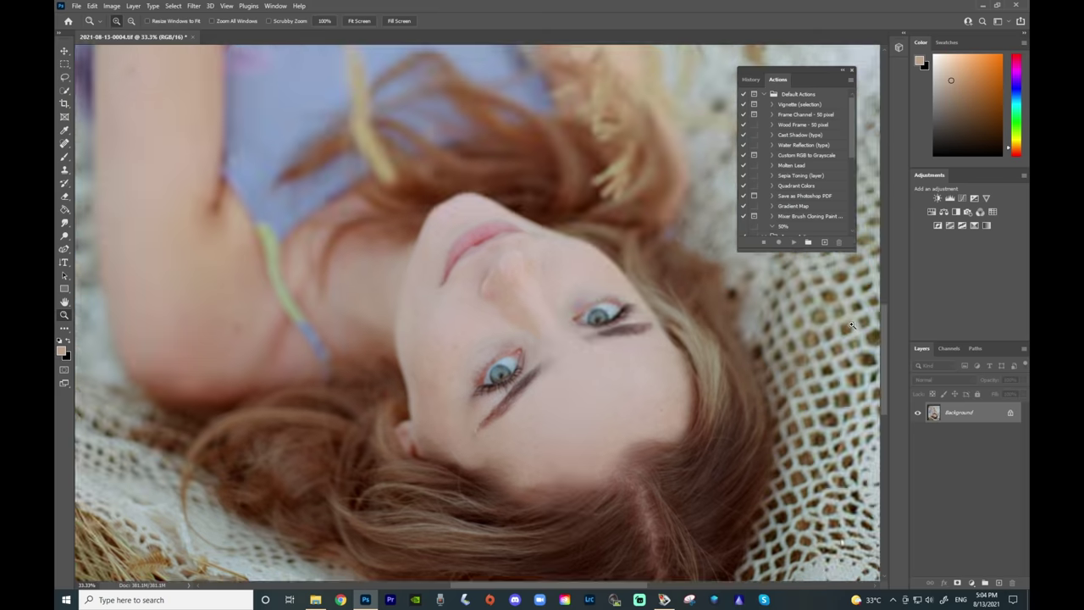
Retouch the skin on the portrait's face with the Spot Healing Brush
key("j")
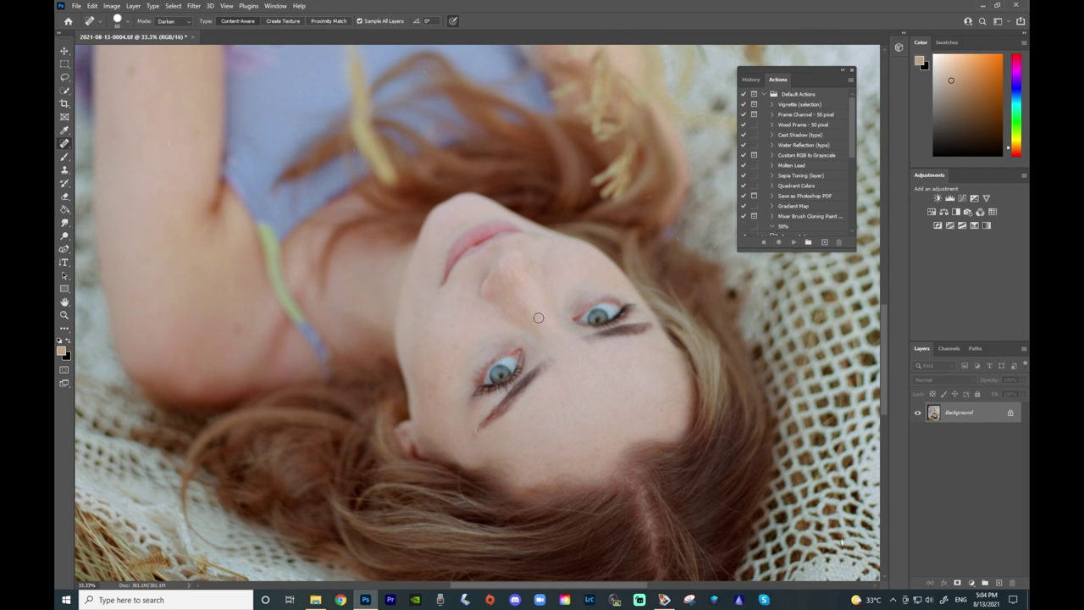